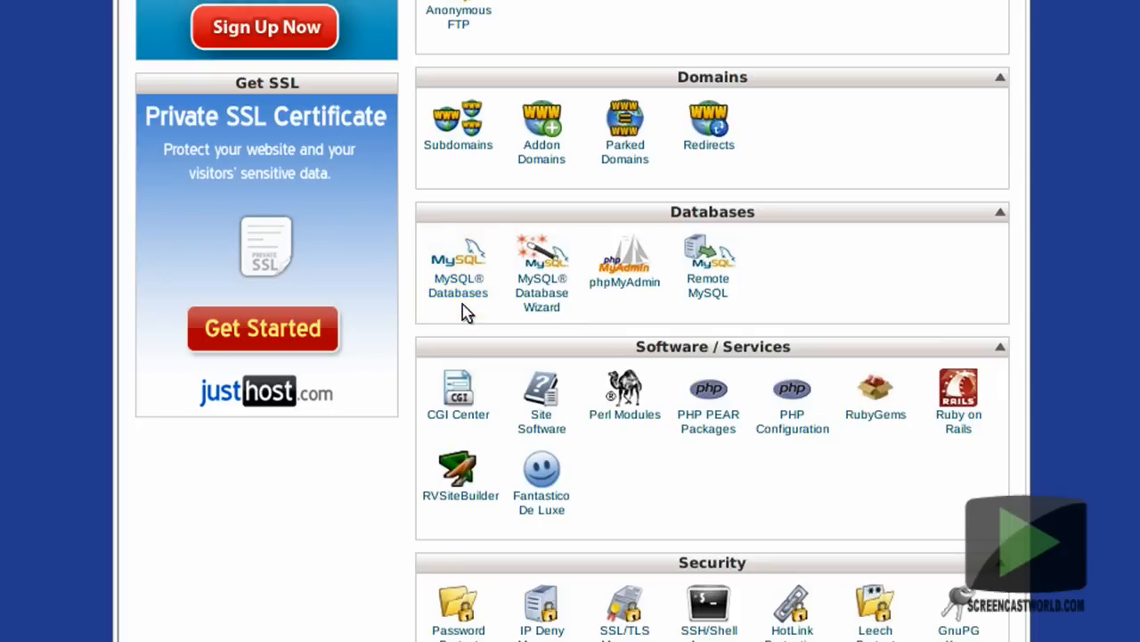
Open the MySQL Databases page and enter magento01 as the new database's name.
left_click(463, 303)
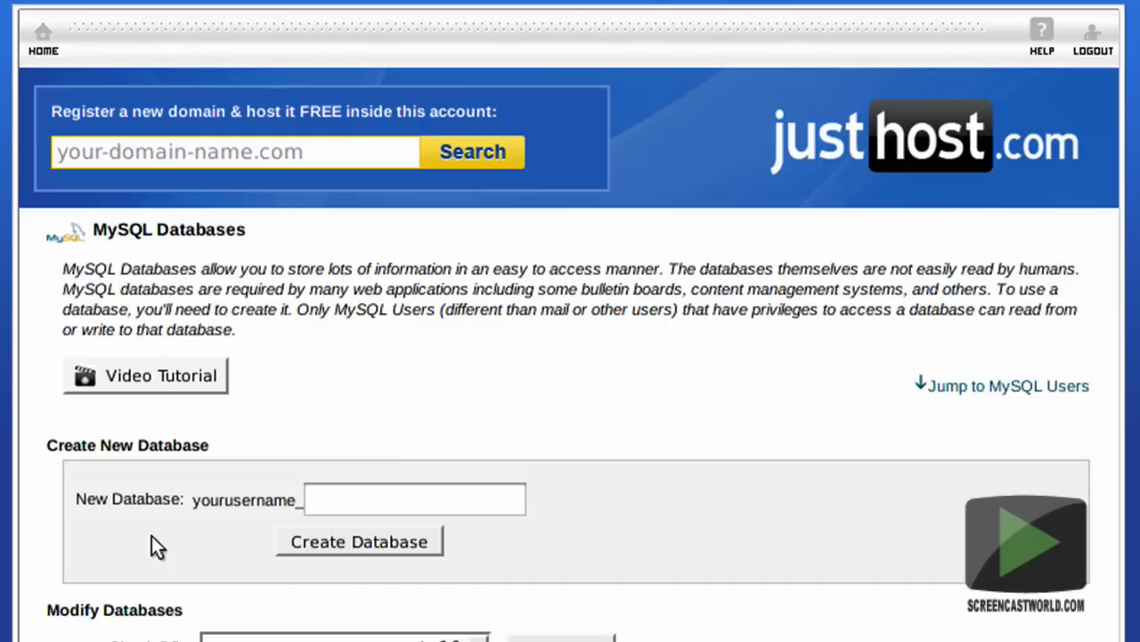
left_click(413, 501)
type("magento01")
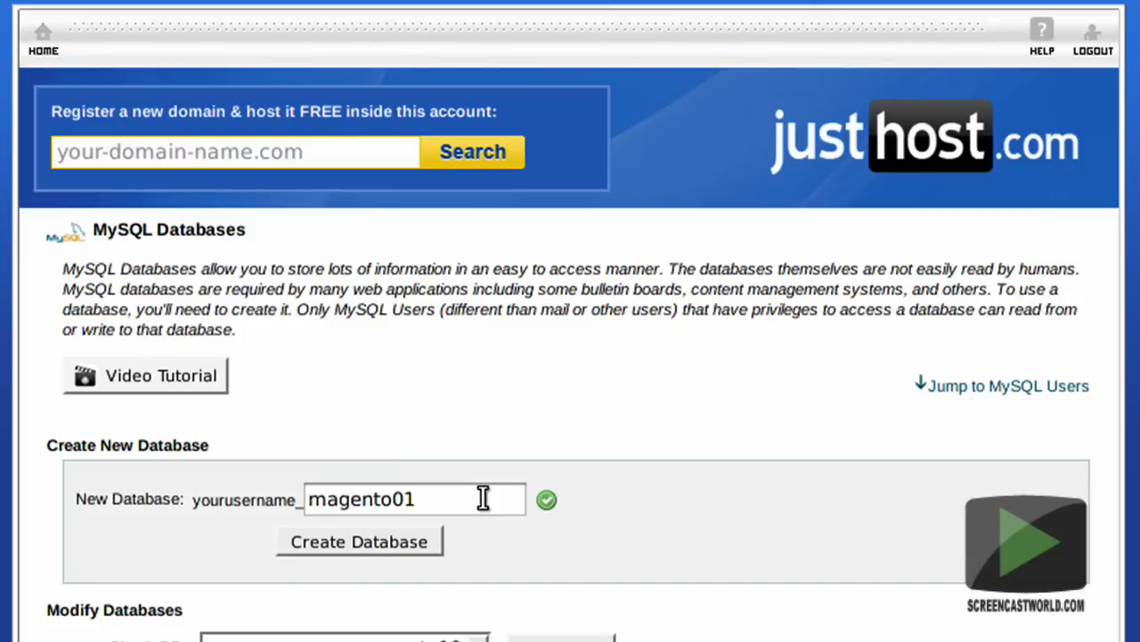
type("232")
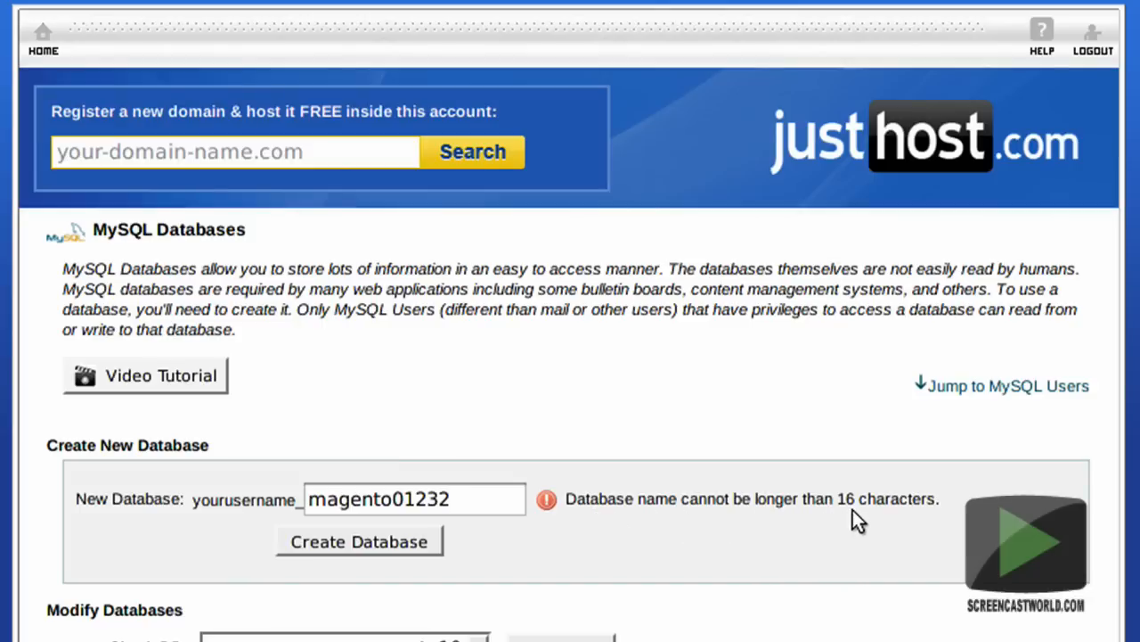
key("BackSpace")
key("BackSpace")
key("BackSpace")
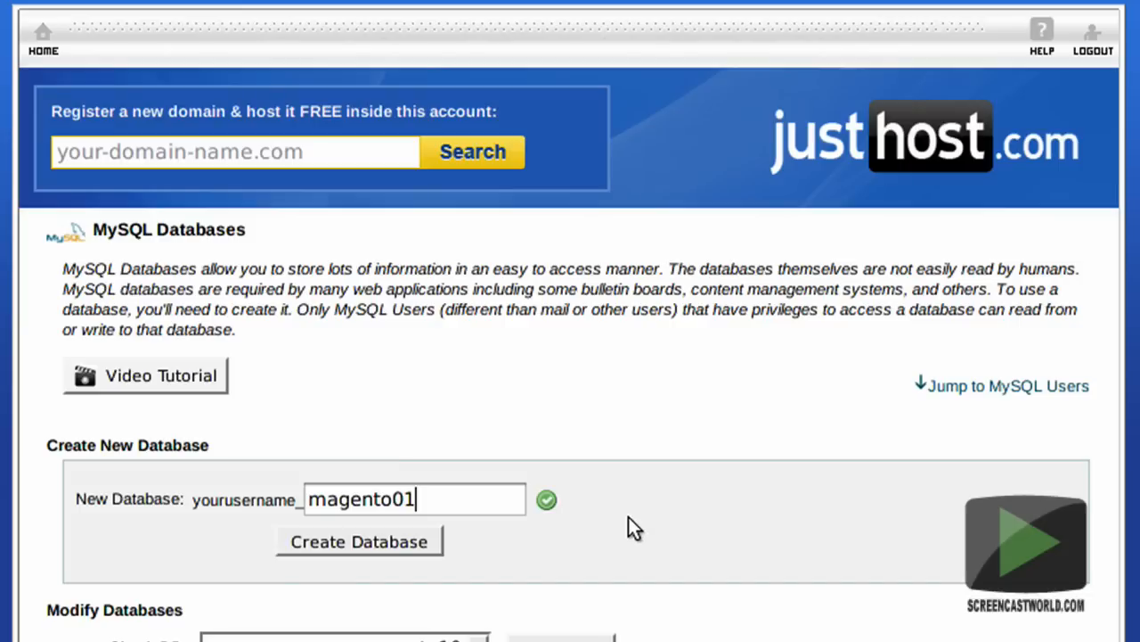
Create the database and copy its full name, yourusername_magento01, beside Database Name in the text editor notes.
left_click(394, 544)
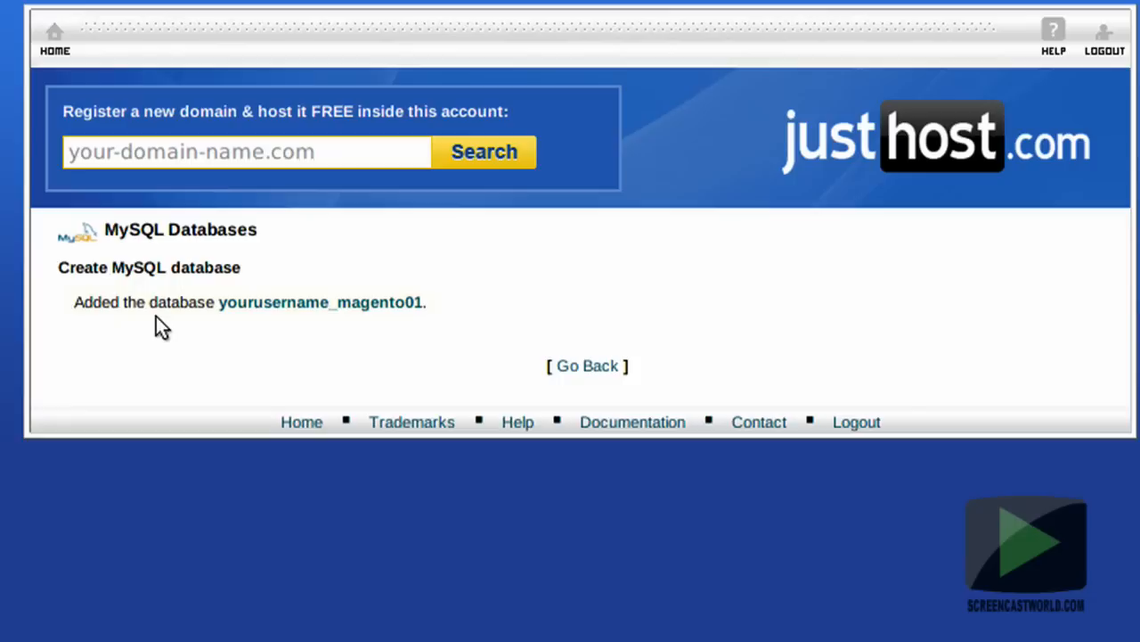
left_click_drag(221, 306, 420, 306)
key("ctrl+c")
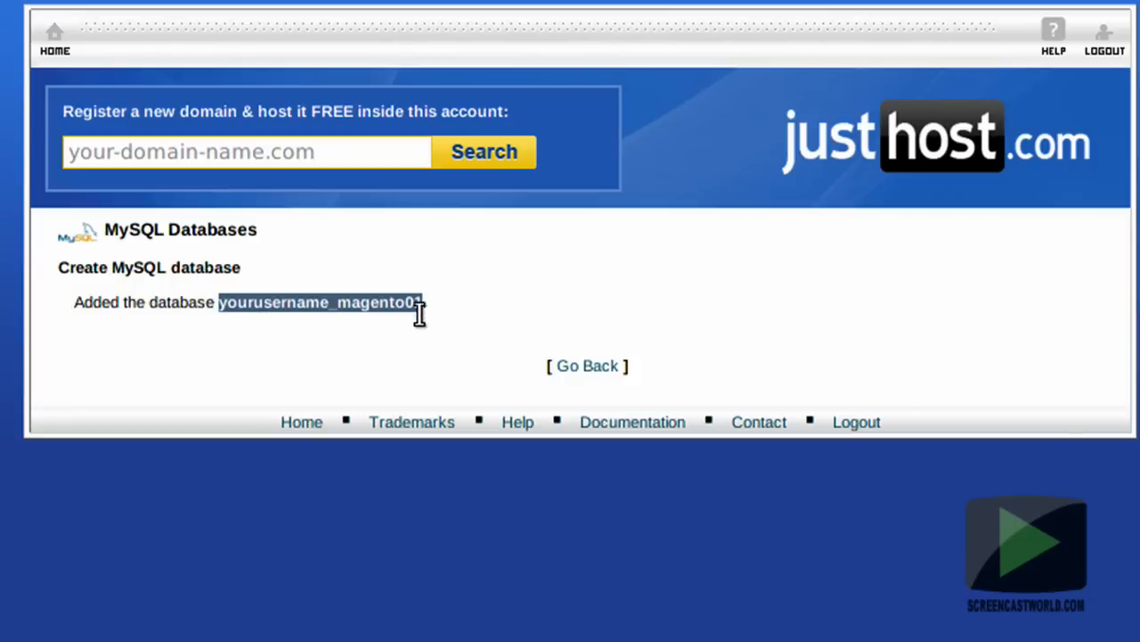
key("alt+Tab")
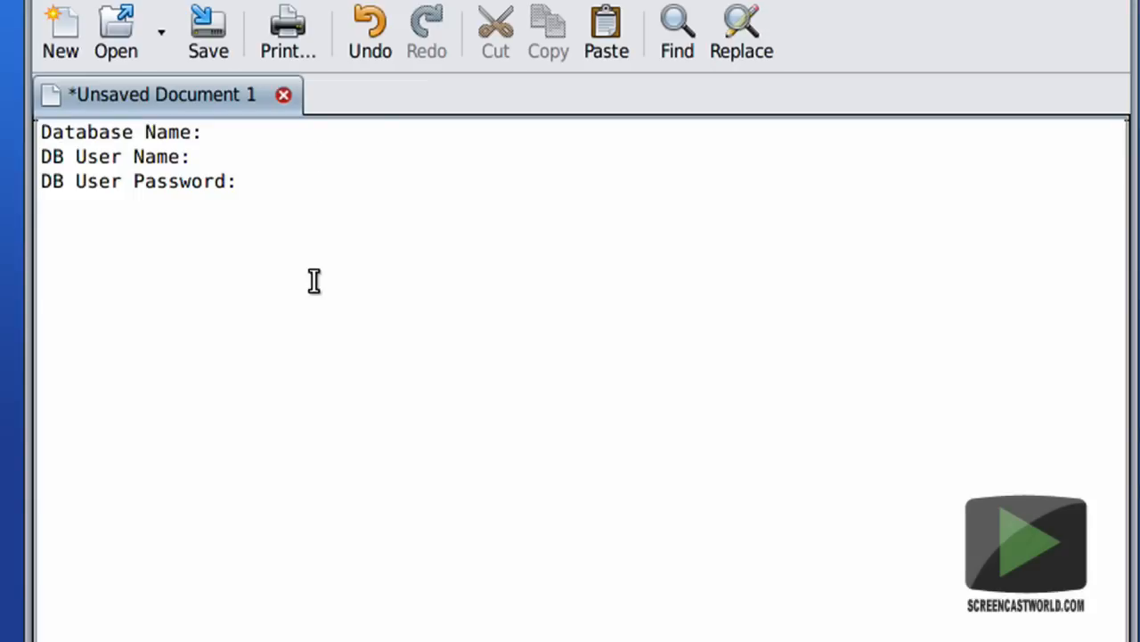
left_click(308, 131)
key("ctrl+v")
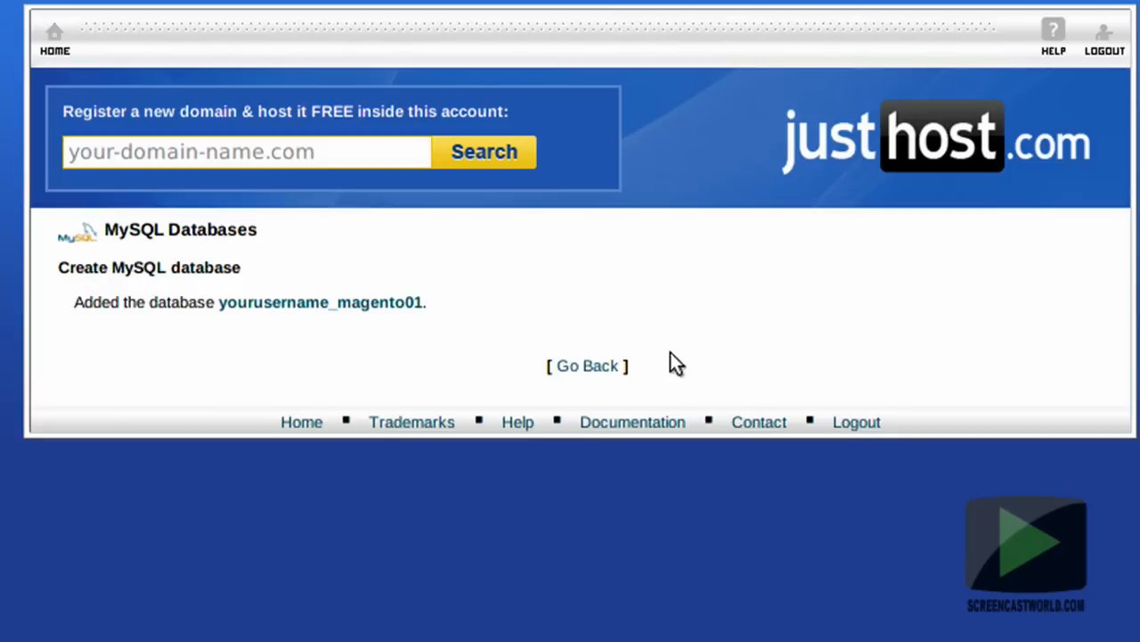
Return to the MySQL Databases page in the browser and enter magdb01 as the new MySQL user's username.
left_click(594, 368)
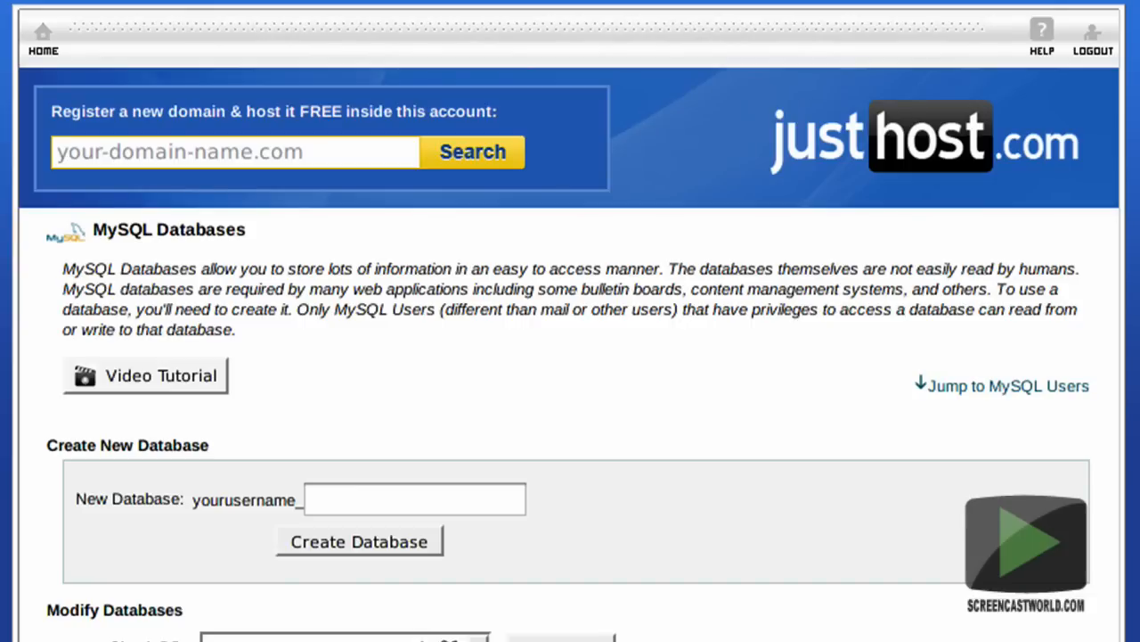
scroll(570, 321, "down", 5)
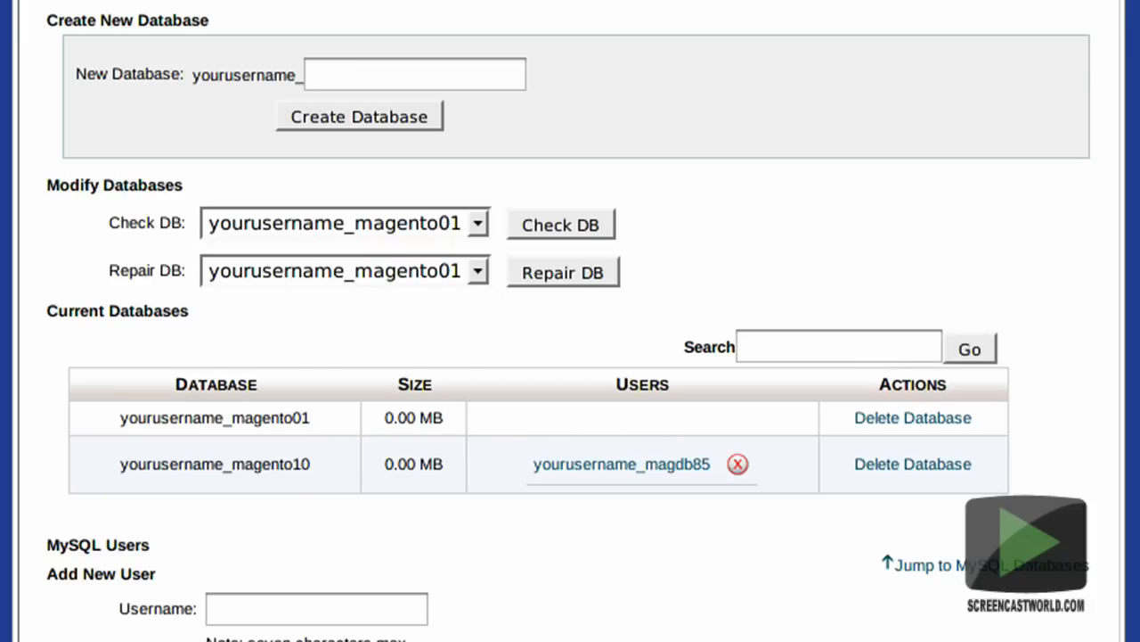
scroll(570, 320, "down", 5)
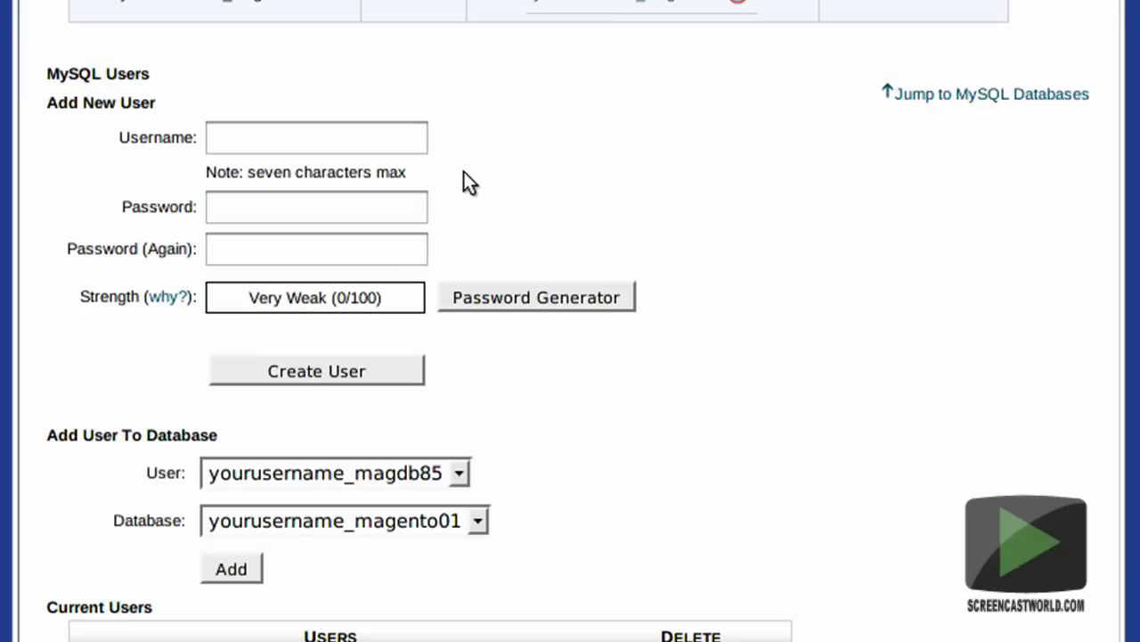
left_click(388, 140)
type("magdb01")
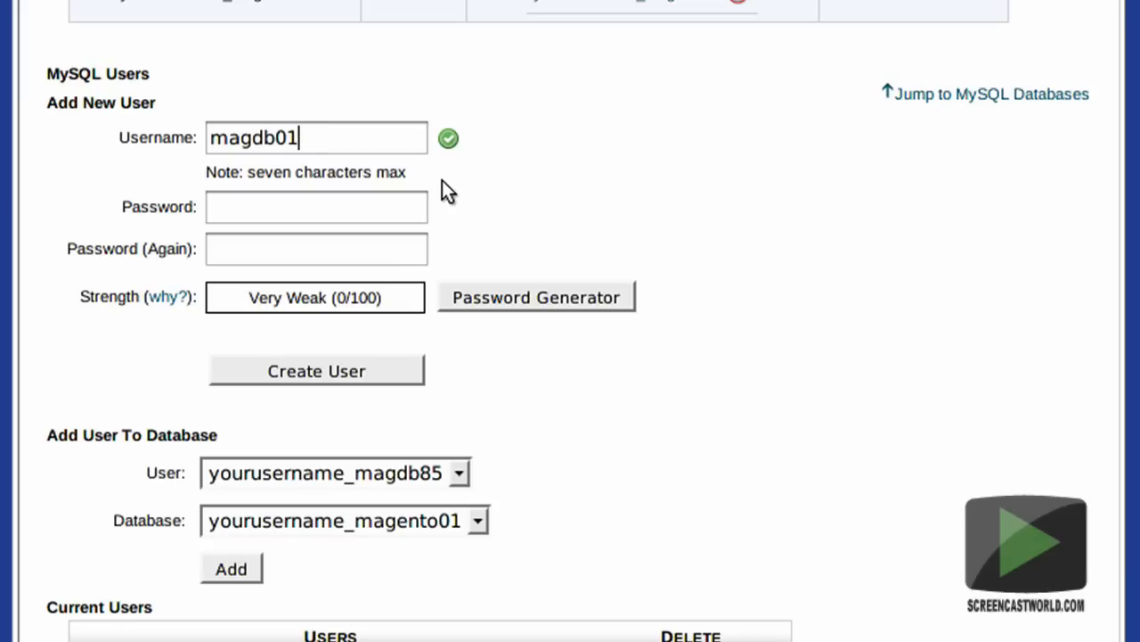
Generate a random password for the new user with the length set to 16 characters.
left_click(619, 300)
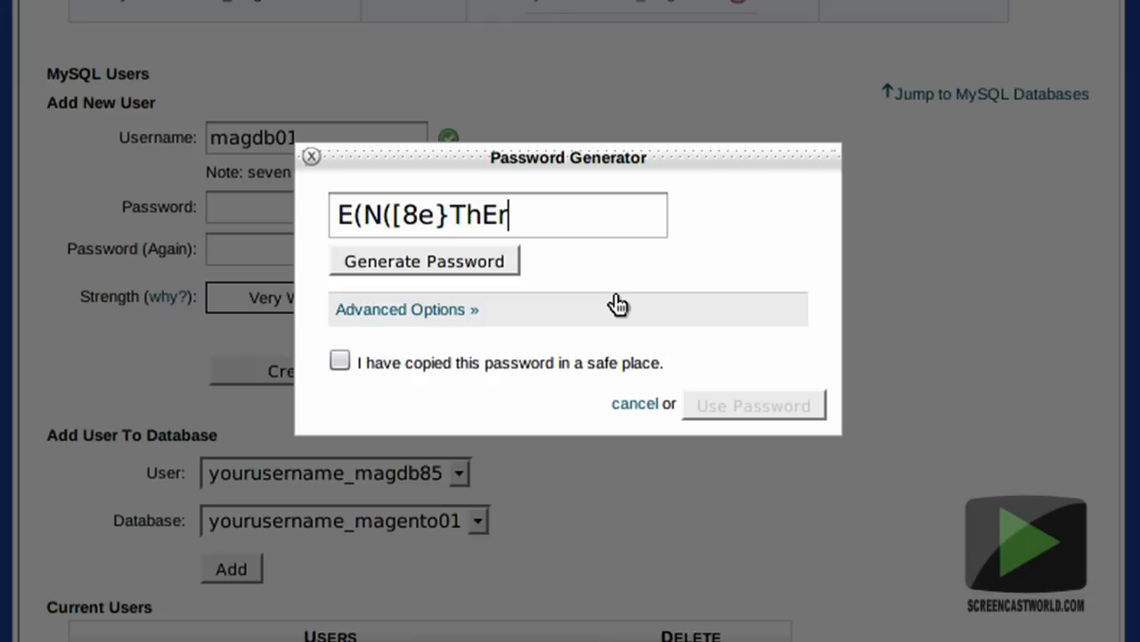
left_click(448, 314)
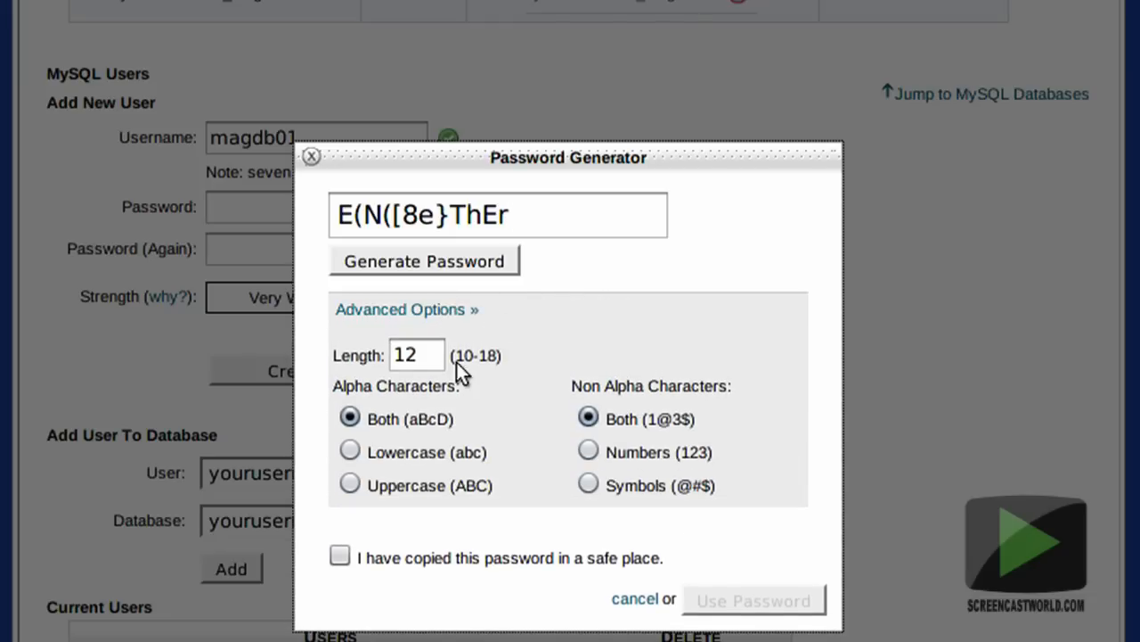
left_click(426, 354)
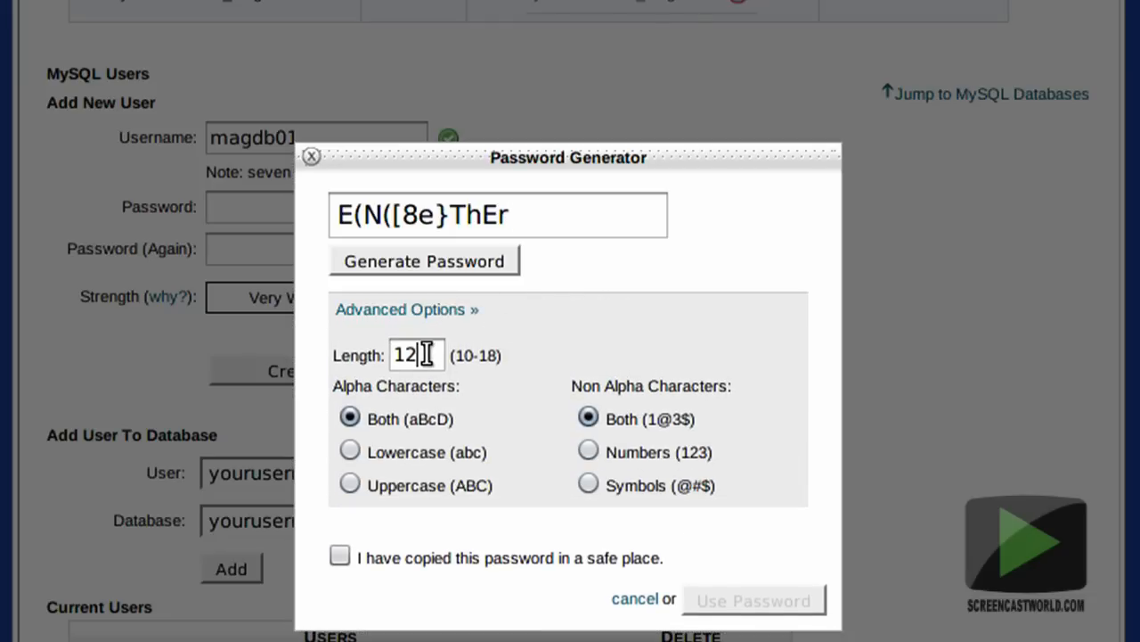
key("BackSpace")
type("6")
left_click(491, 259)
left_click(491, 259)
left_click(491, 259)
left_click(492, 261)
left_click(493, 261)
left_click(493, 262)
left_click(493, 261)
left_click(492, 261)
left_click(493, 261)
left_click(493, 261)
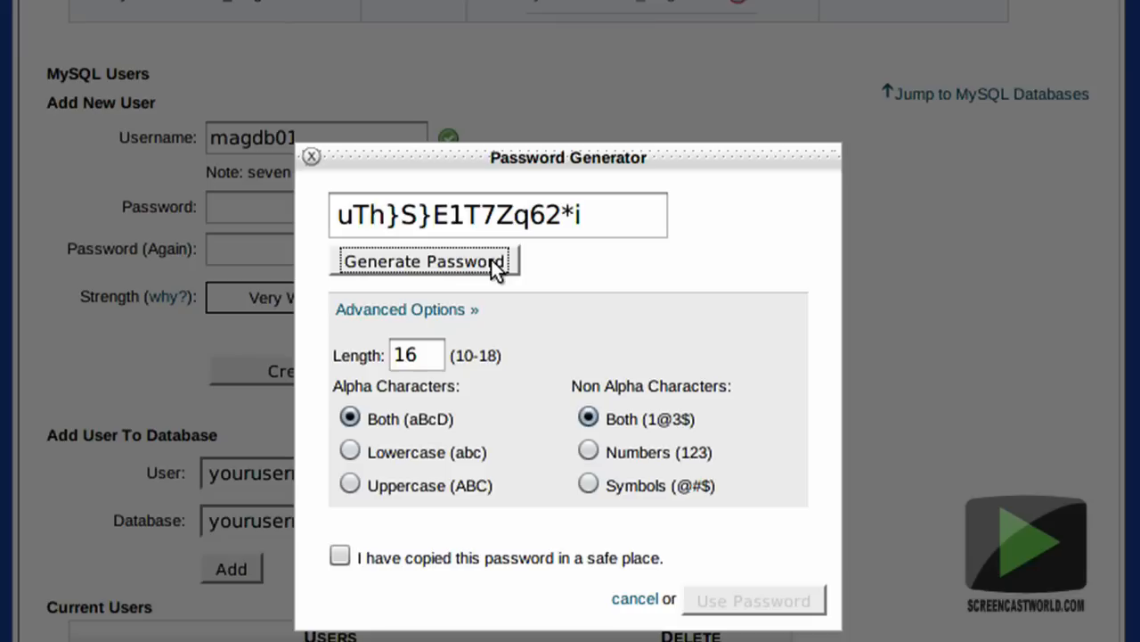
left_click(493, 261)
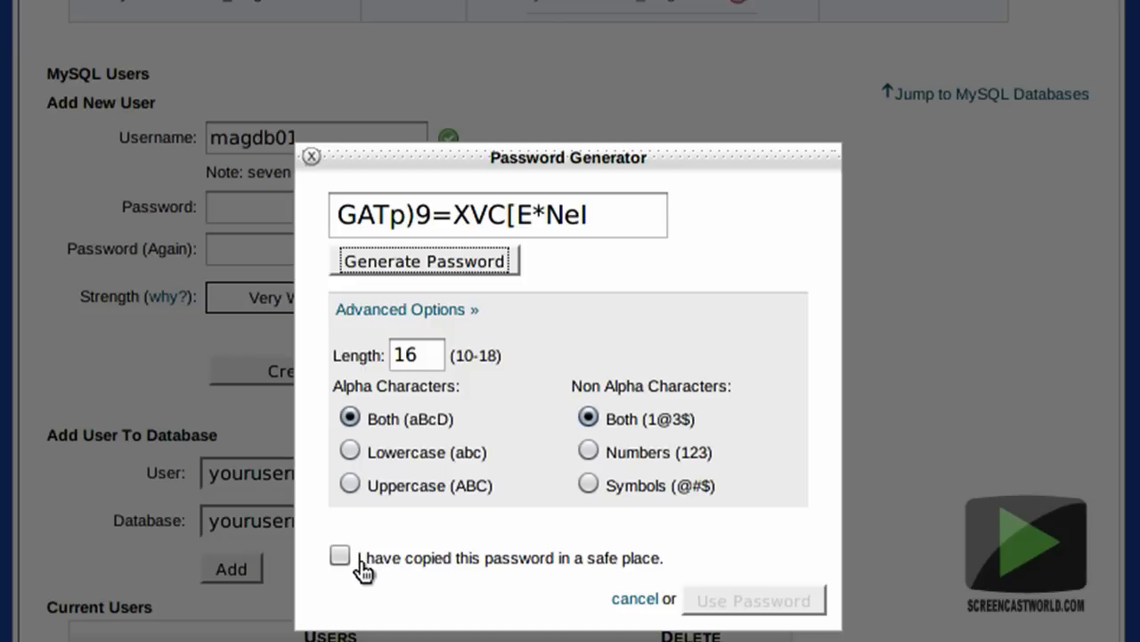
Copy the generated password beside DB User Password in the text editor notes.
left_click(607, 217)
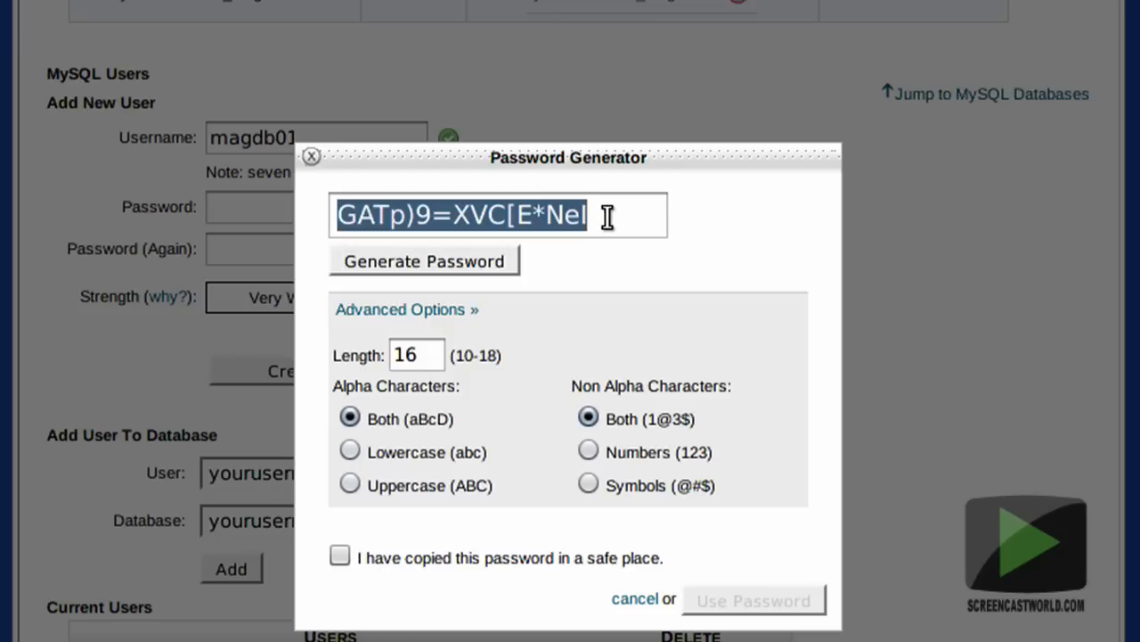
key("alt+Tab")
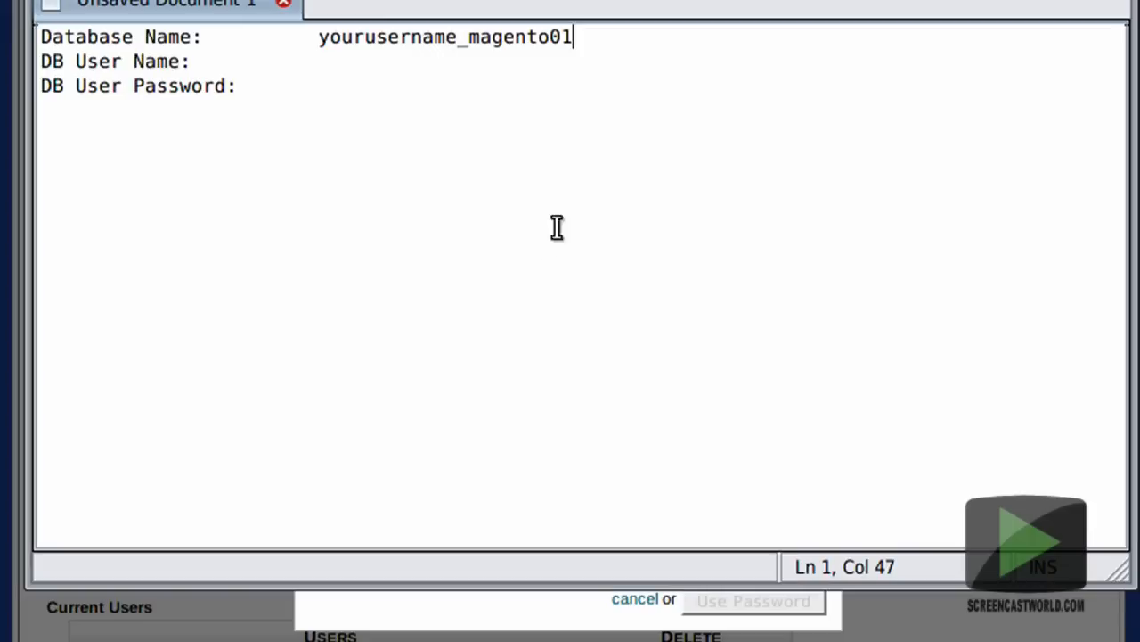
left_click(373, 80)
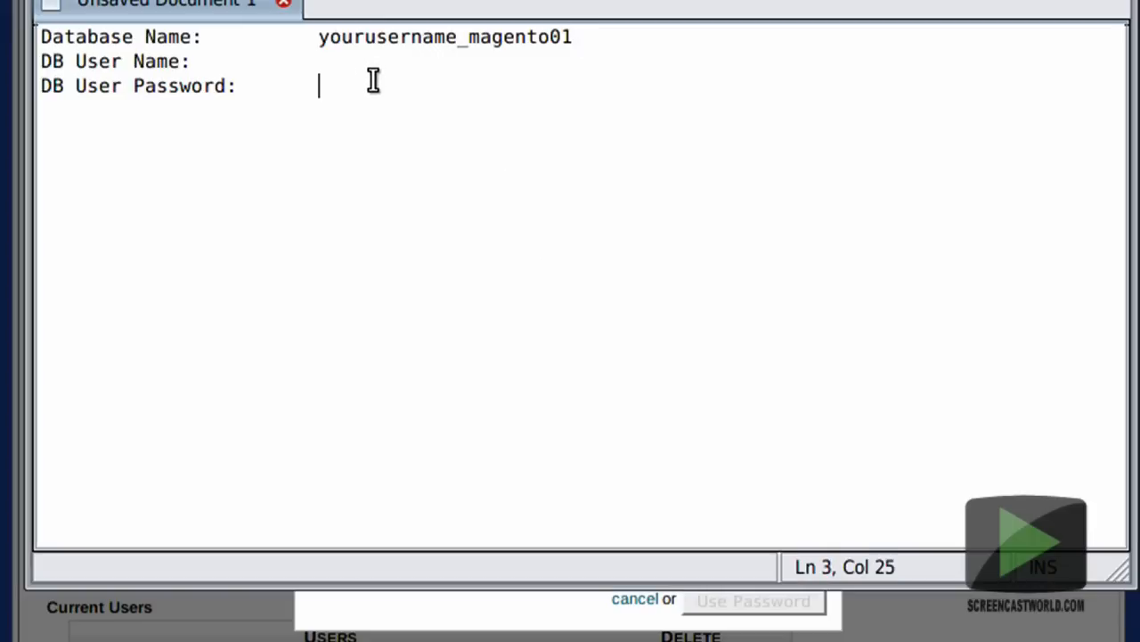
key("ctrl+v")
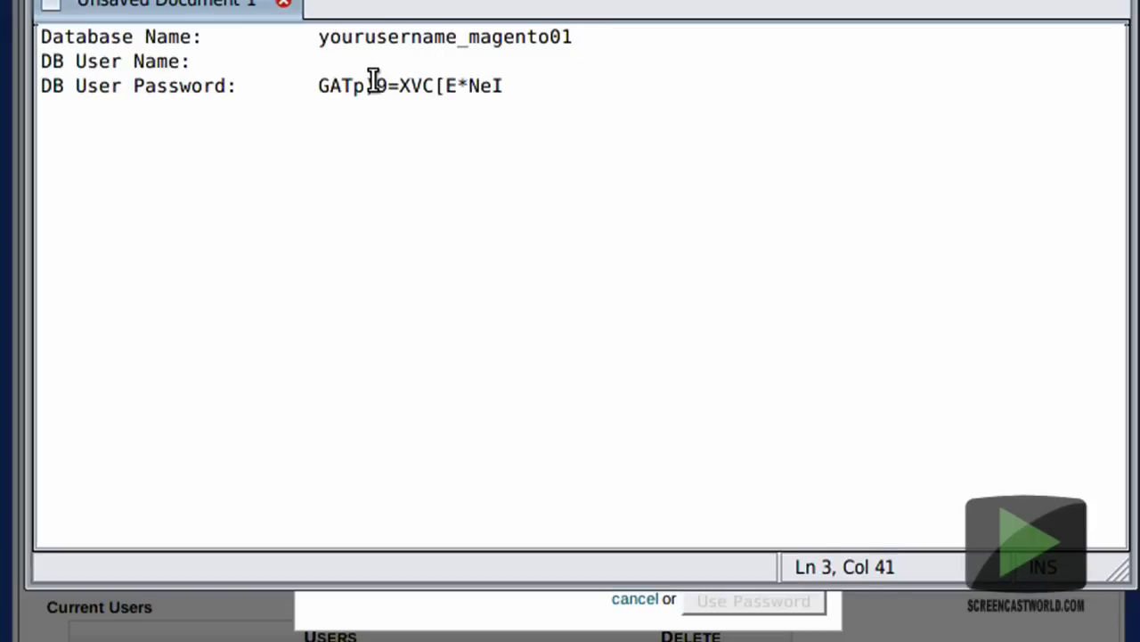
Back in the browser, confirm the password is safely copied, apply it to the password fields and create user magdb01.
key("alt+Tab")
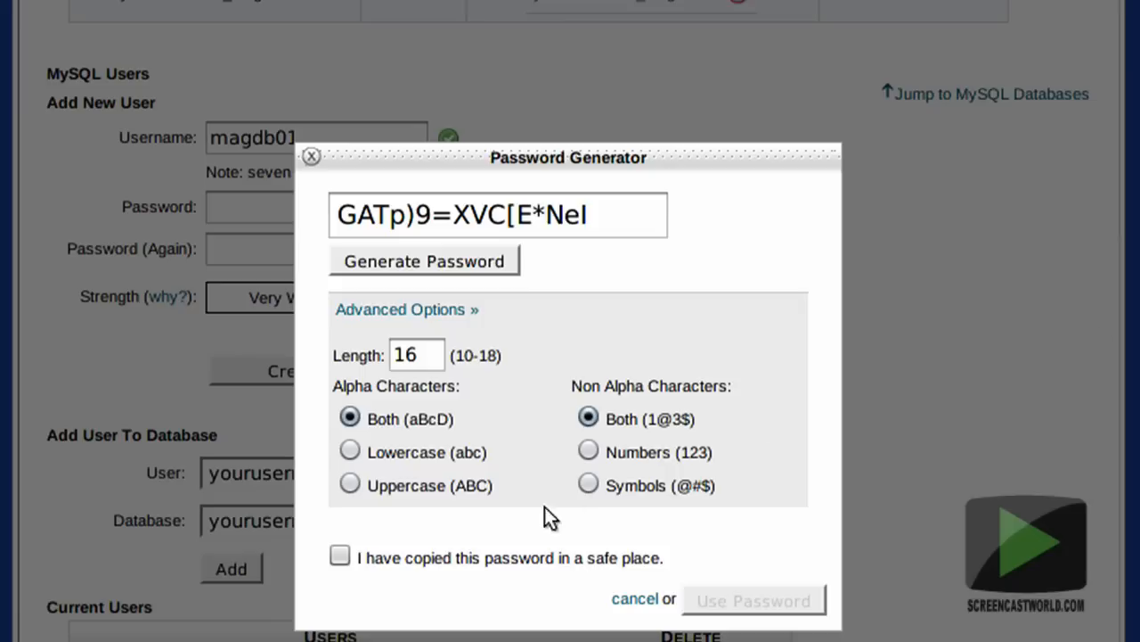
left_click(340, 557)
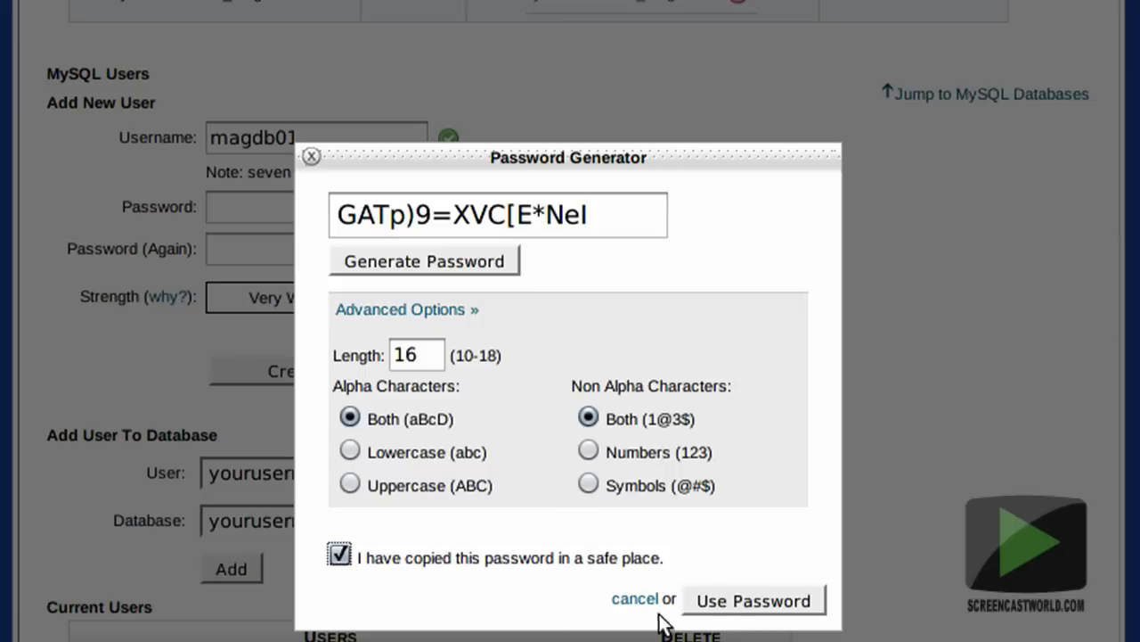
left_click(774, 606)
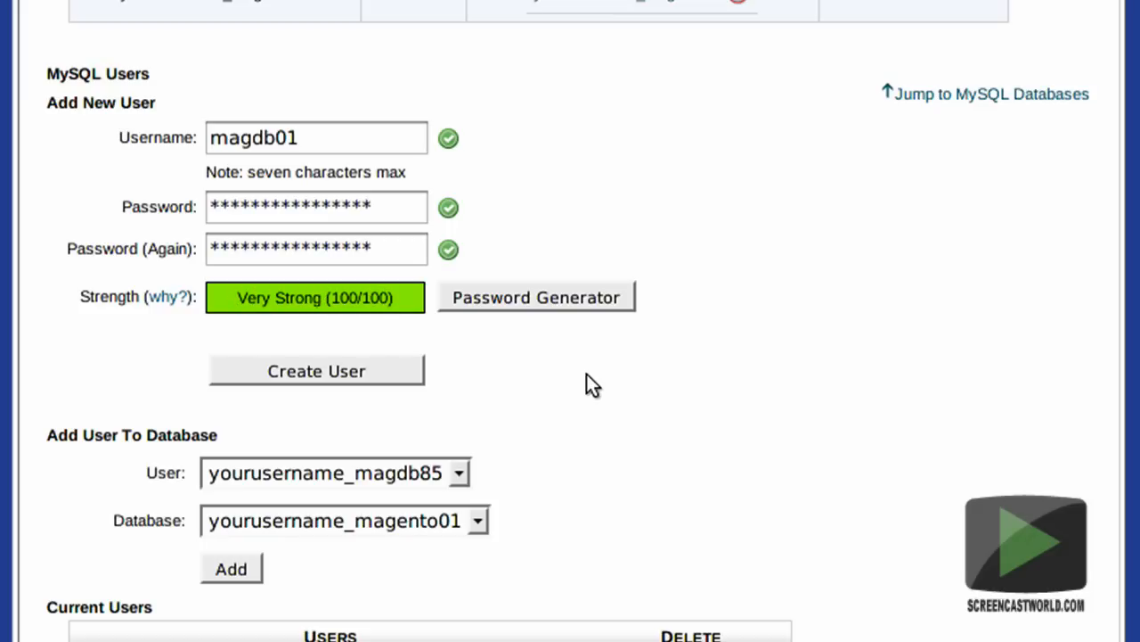
left_click(400, 373)
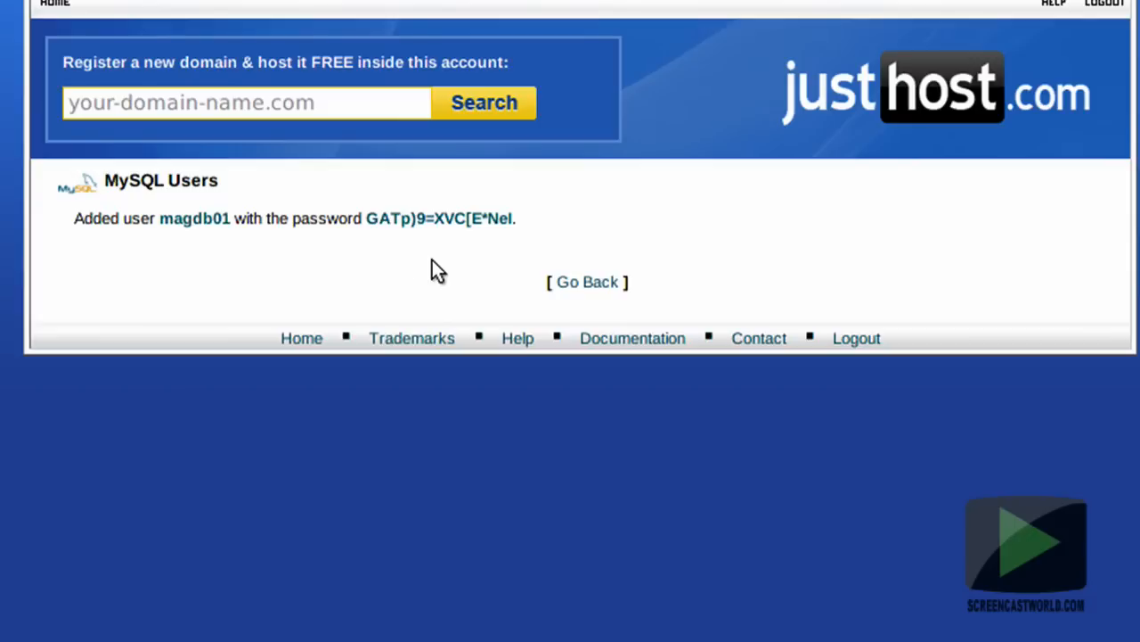
Add user yourusername_magdb01 to the database yourusername_magento01 with all privileges.
left_click(590, 283)
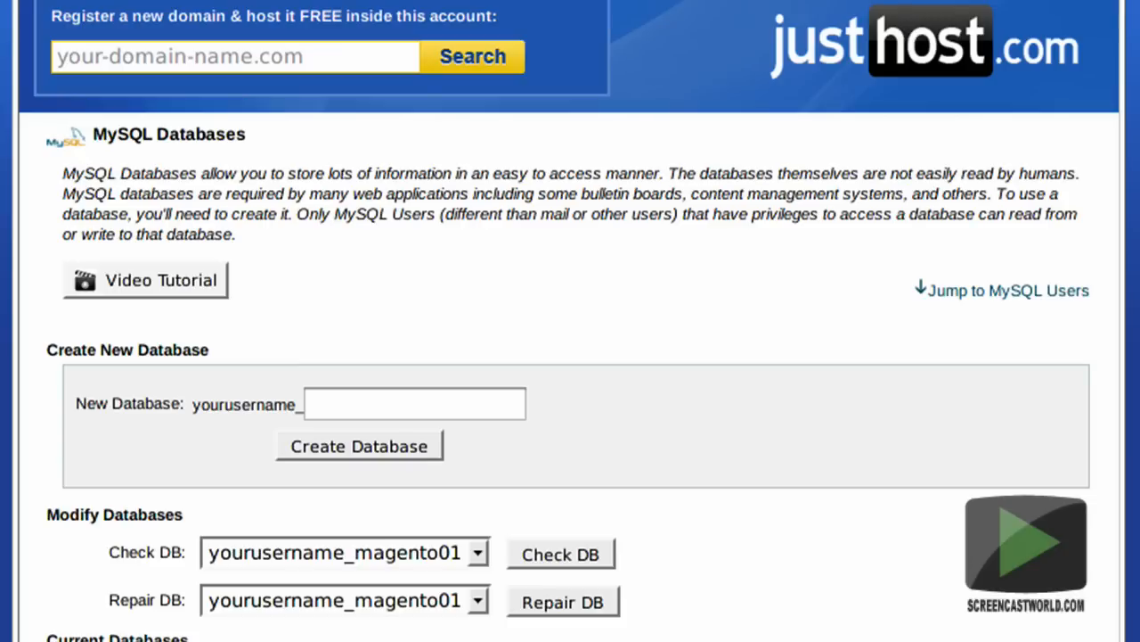
scroll(82, 259, "down", 10)
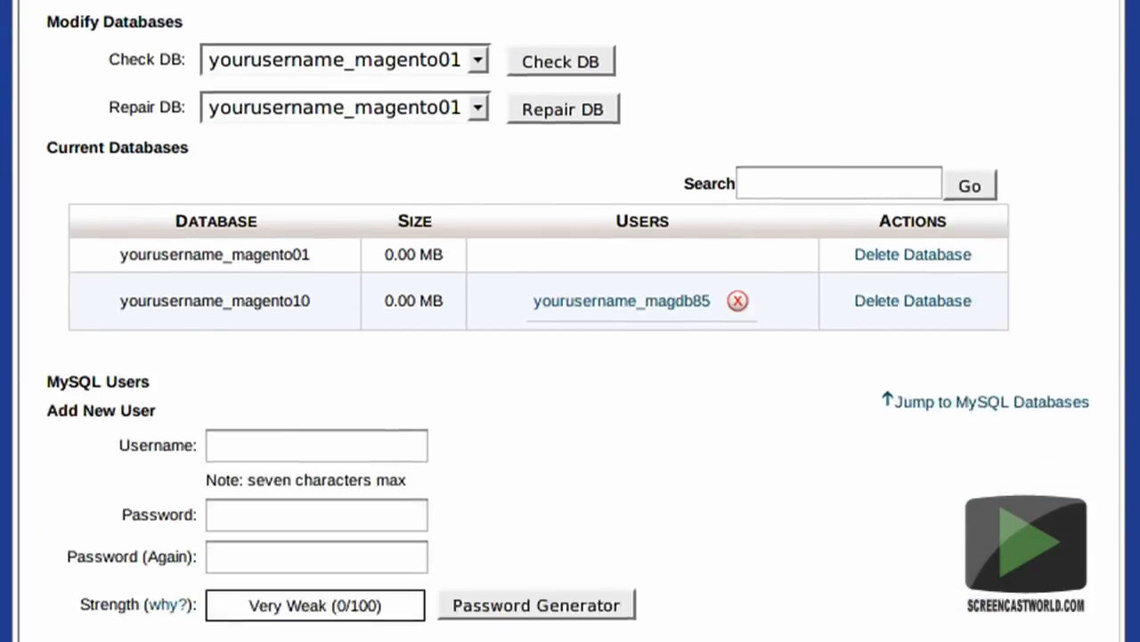
scroll(570, 321, "down", 2)
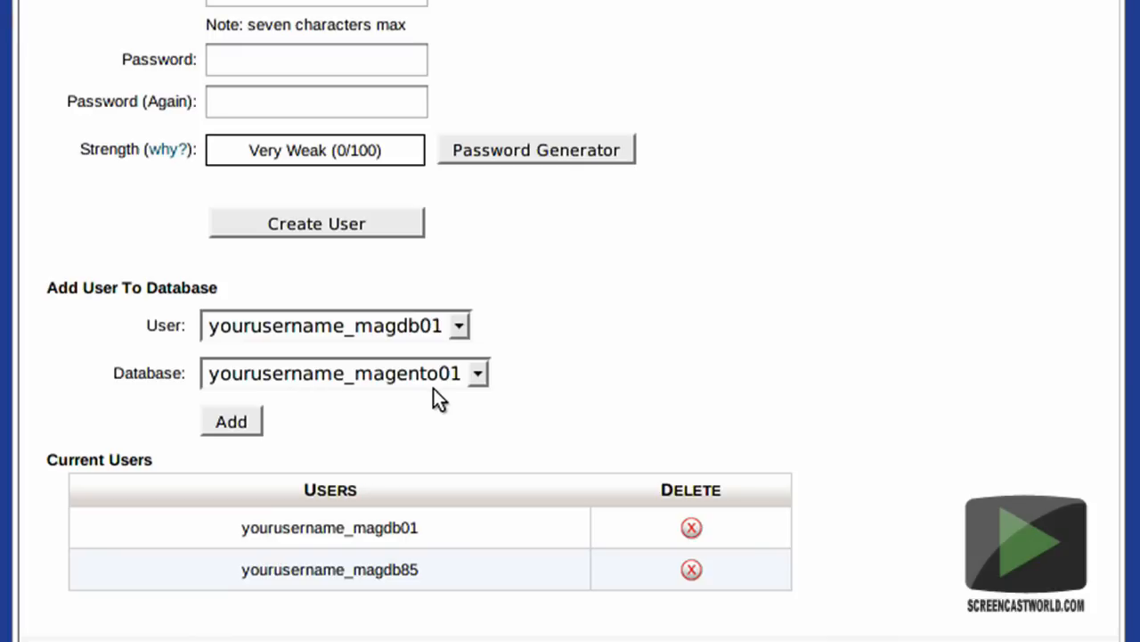
left_click(248, 419)
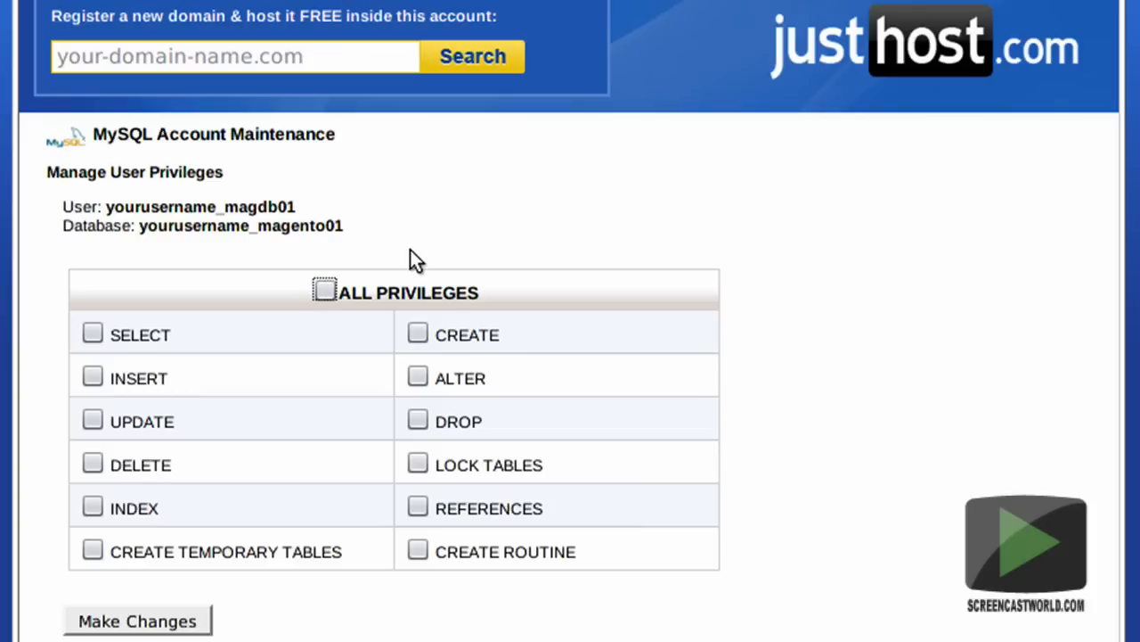
left_click(325, 289)
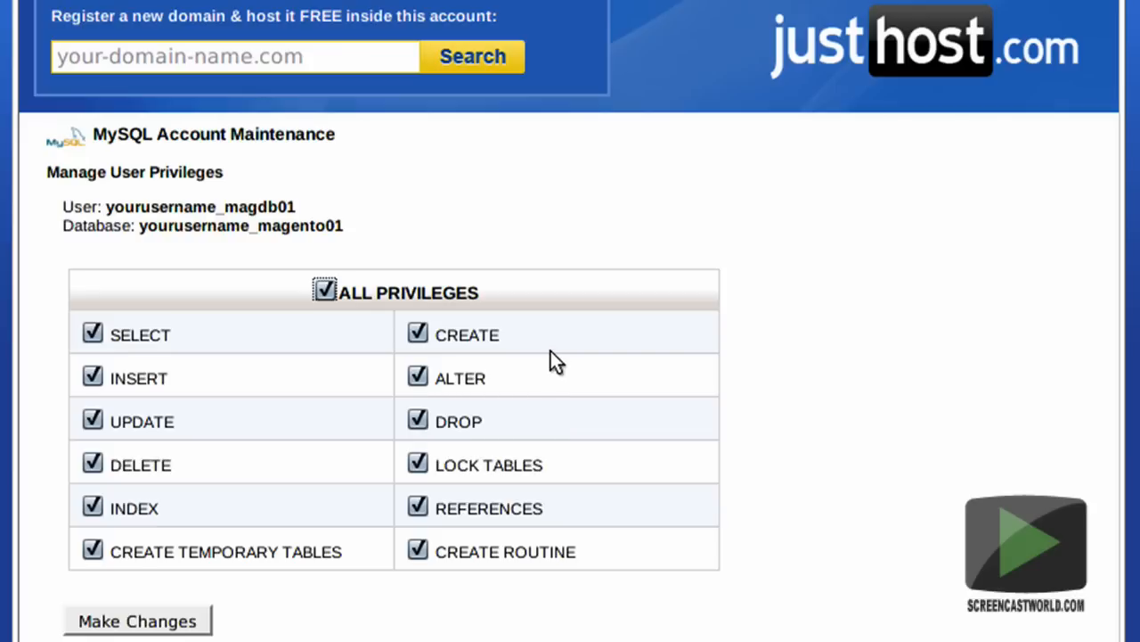
left_click(179, 626)
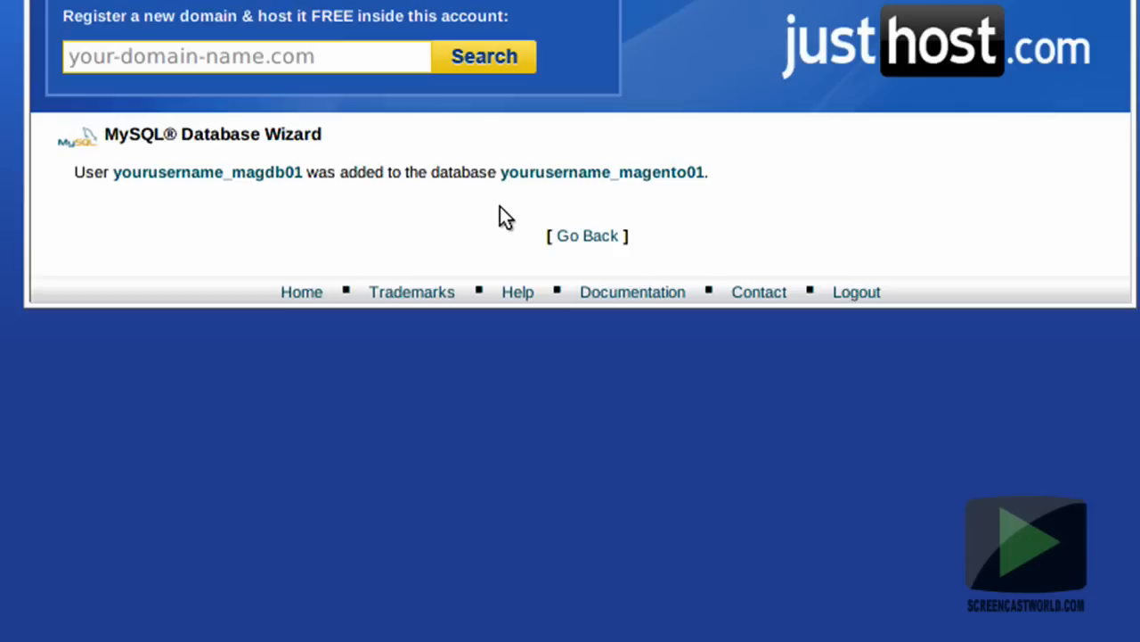
Return to the MySQL Databases page and check which users are assigned to the current databases.
left_click(584, 237)
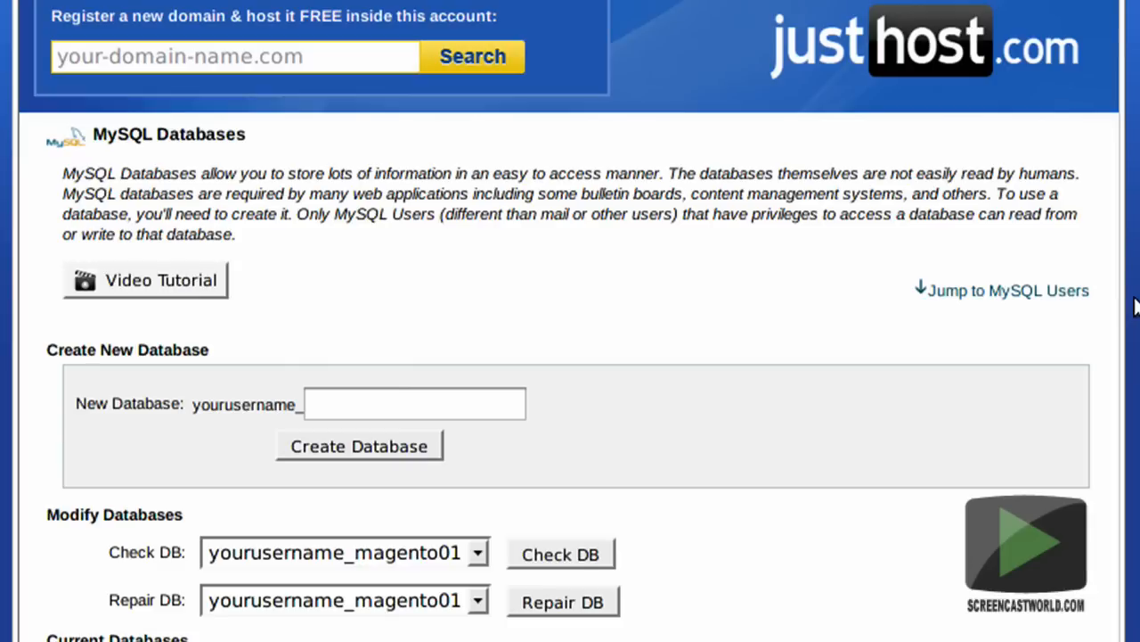
scroll(571, 356, "down", 8)
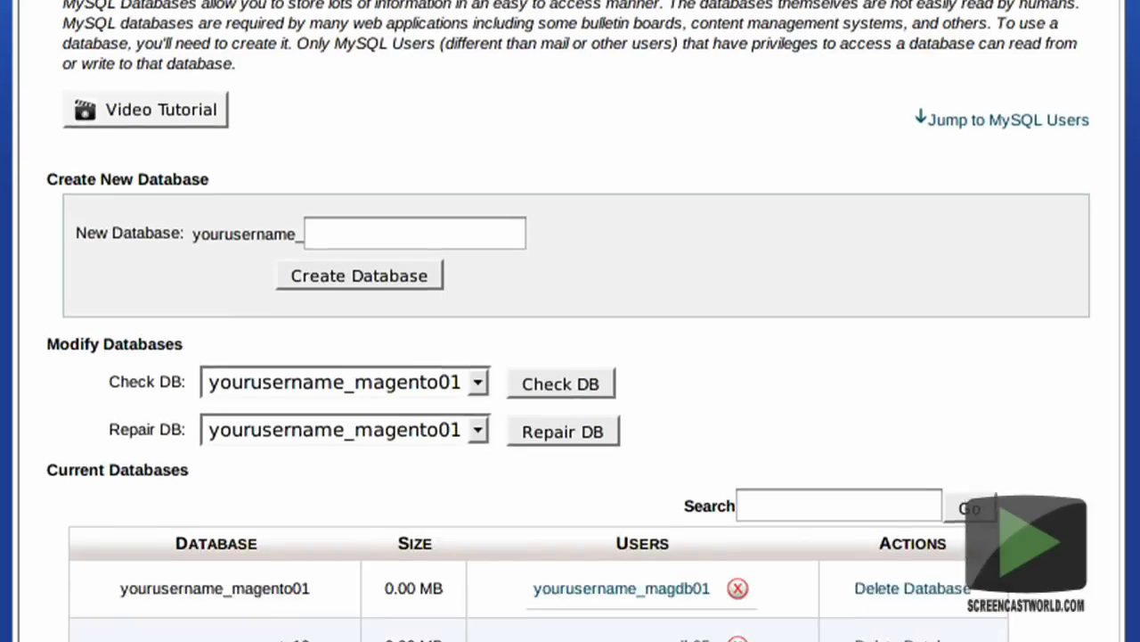
scroll(571, 356, "down", 2)
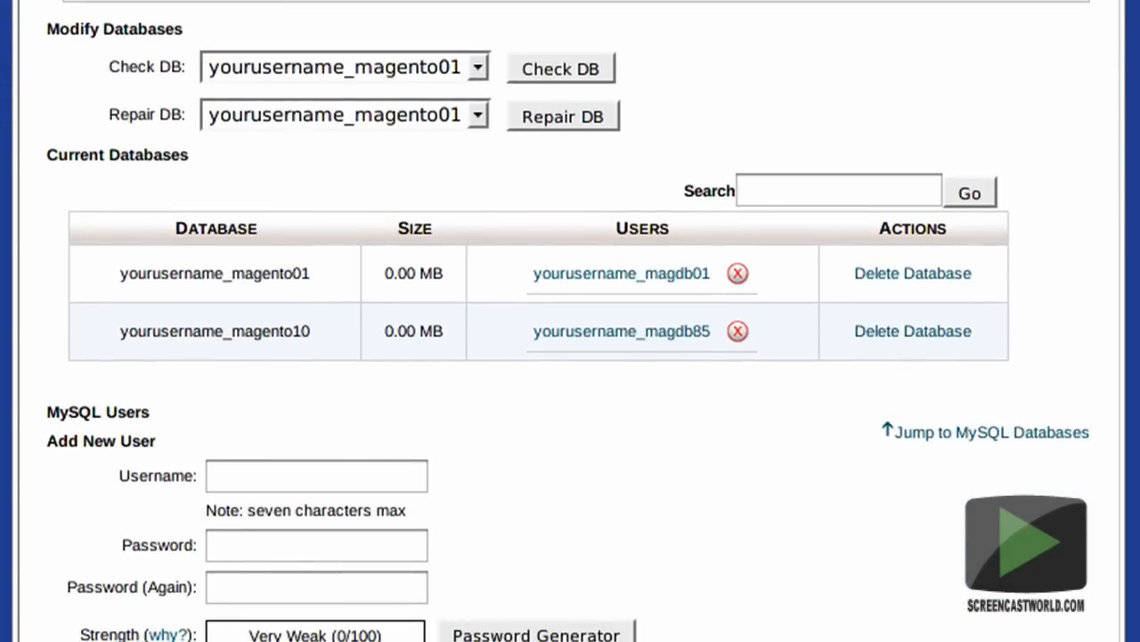